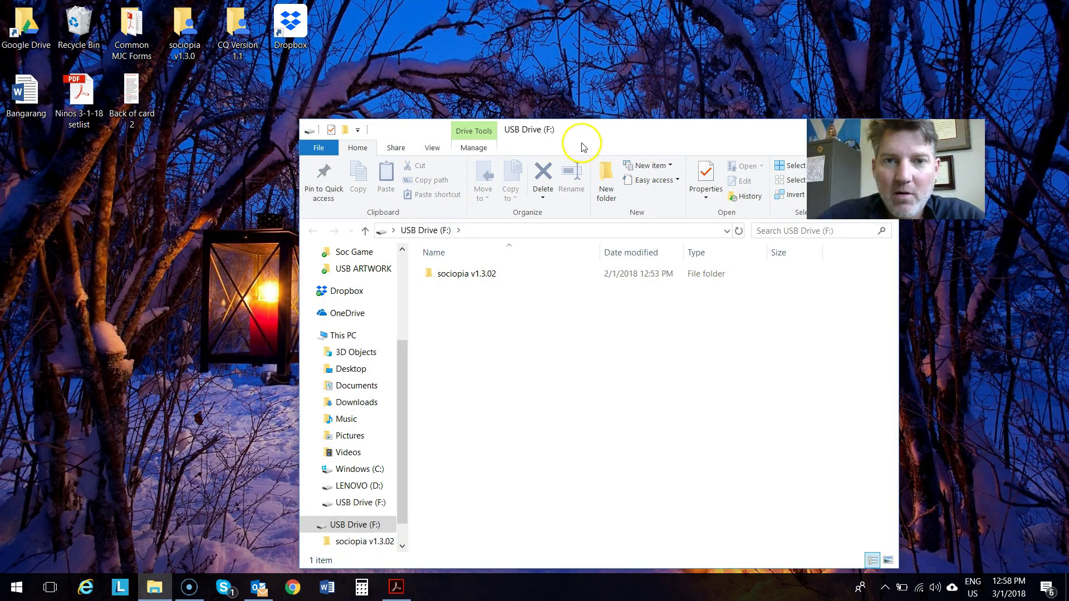
Step: Dismiss the backup prompt, copy the sociopia v1.3.02 folder from USB Drive (F:), and bring up the desktop menu
drag(573, 134, 552, 56)
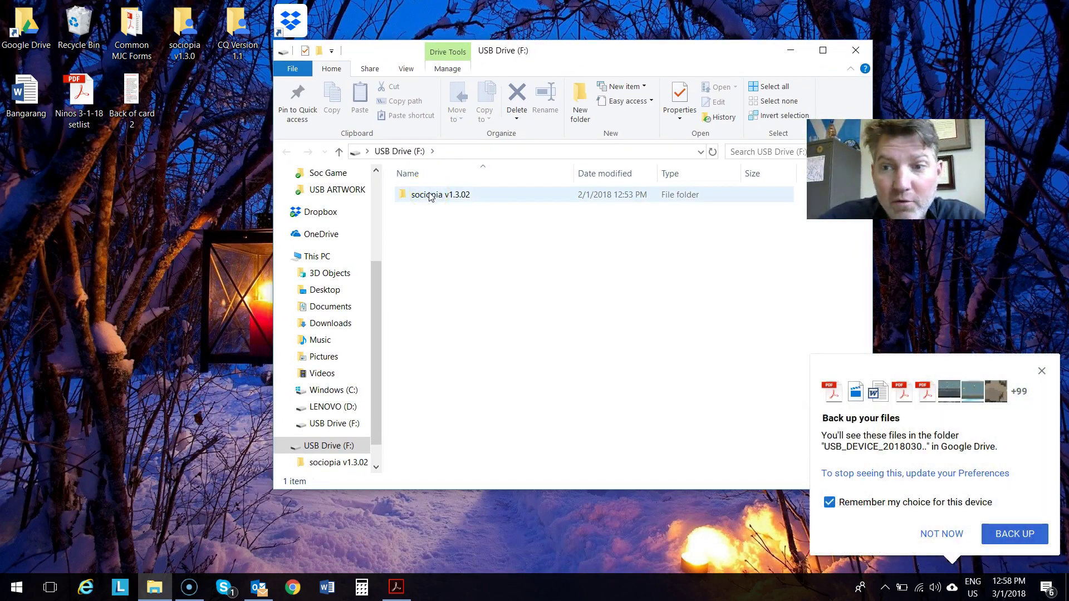
click(1042, 371)
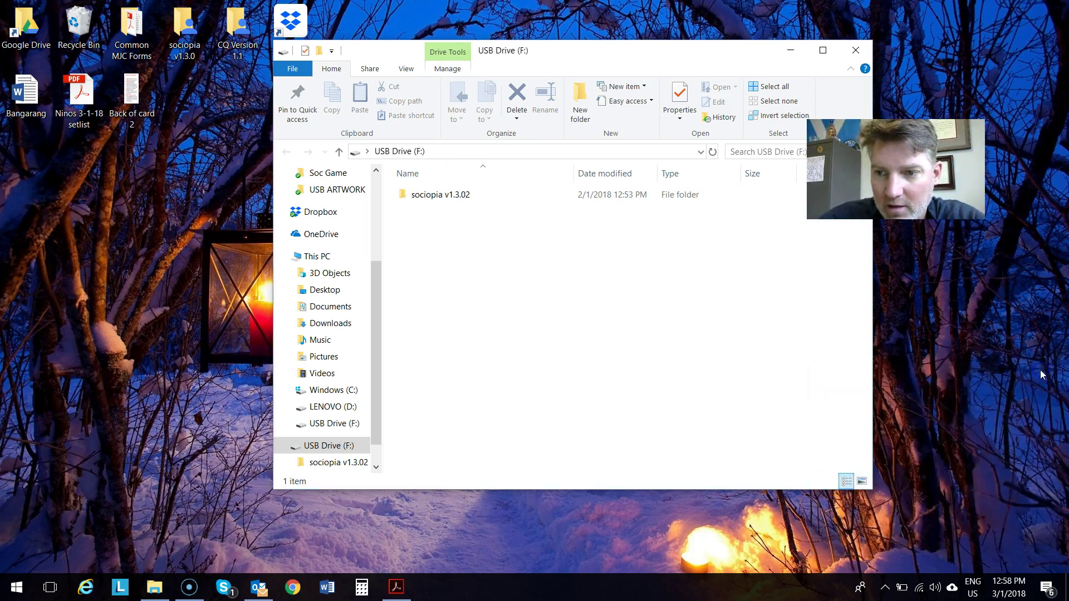
click(417, 196)
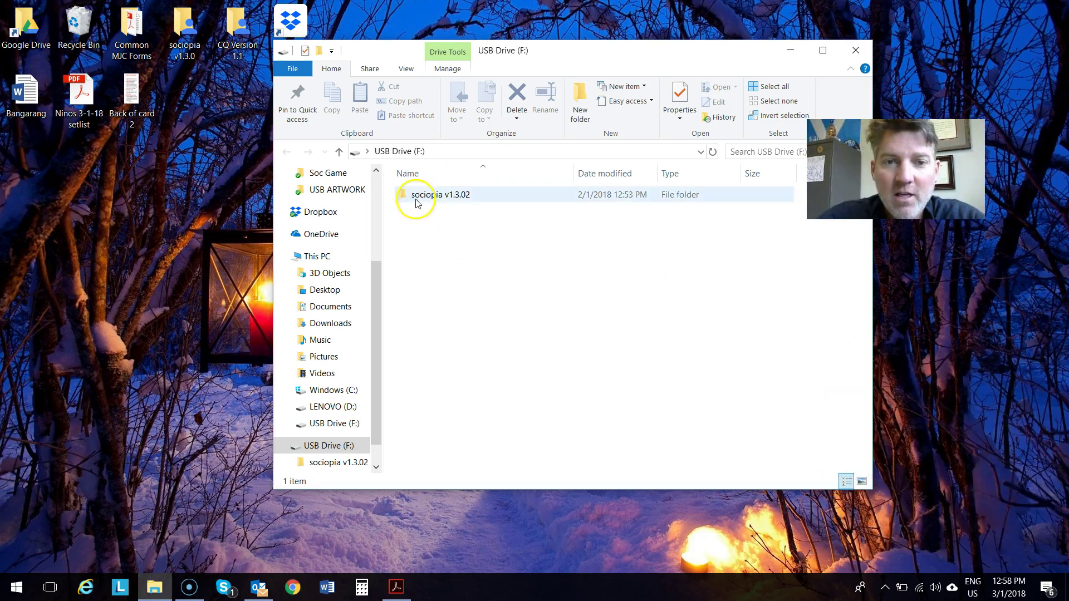
click(447, 196)
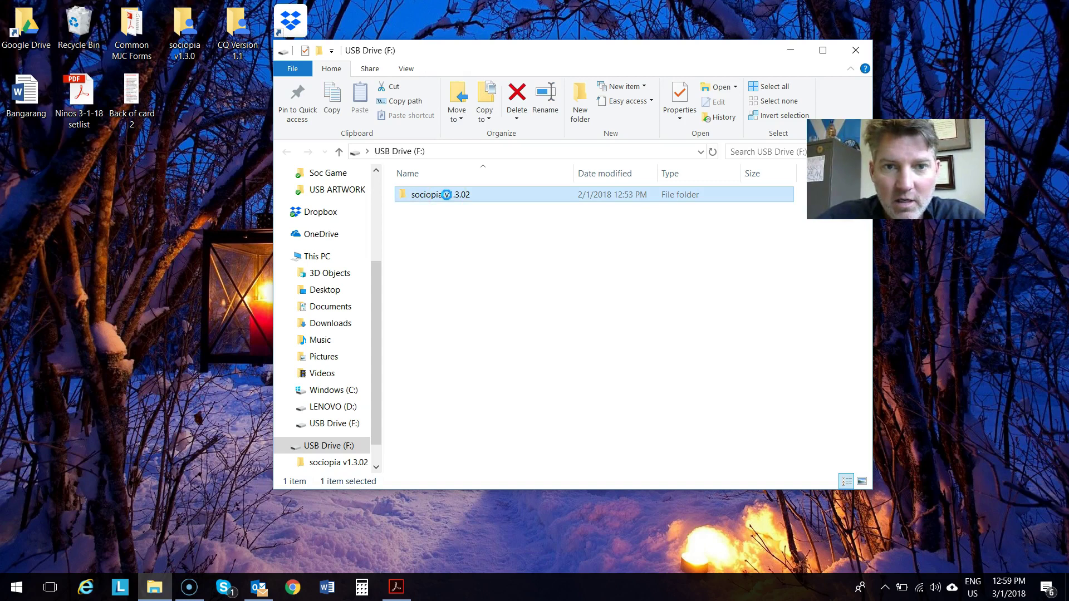
right_click(448, 195)
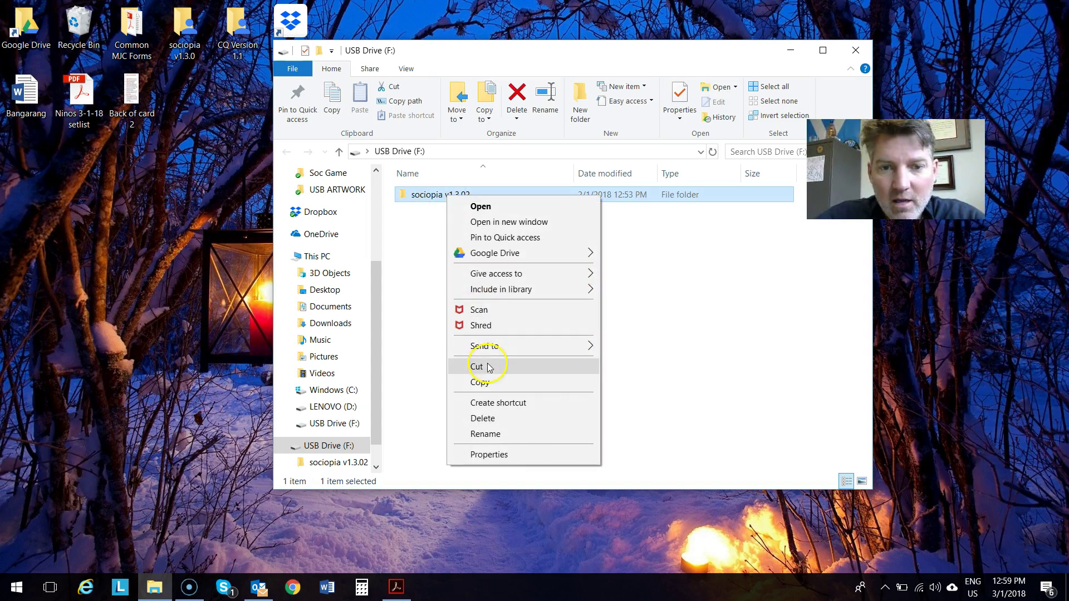
click(487, 382)
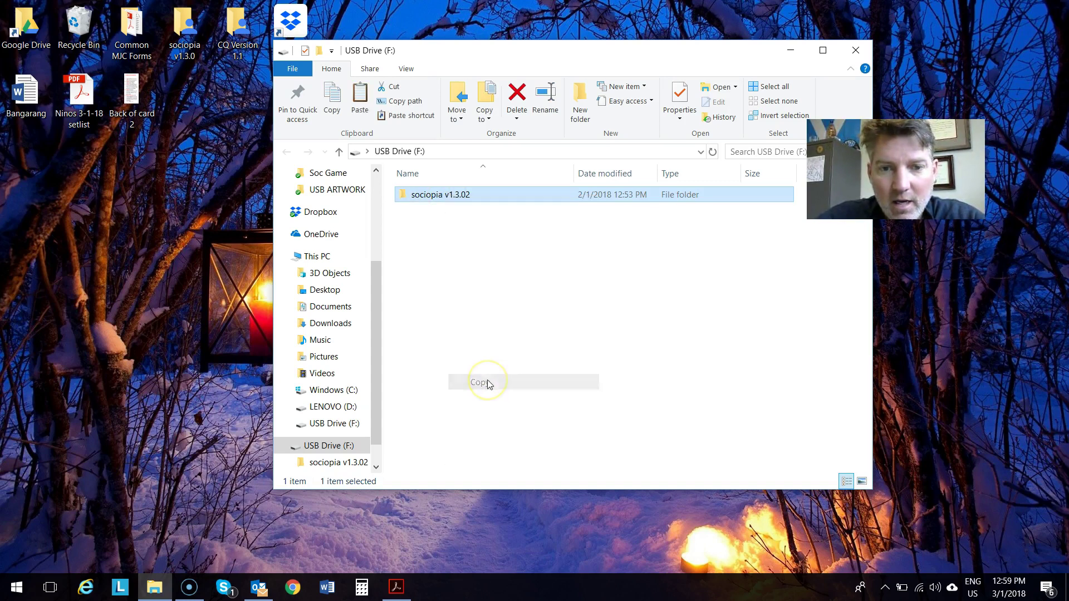
click(83, 195)
right_click(83, 194)
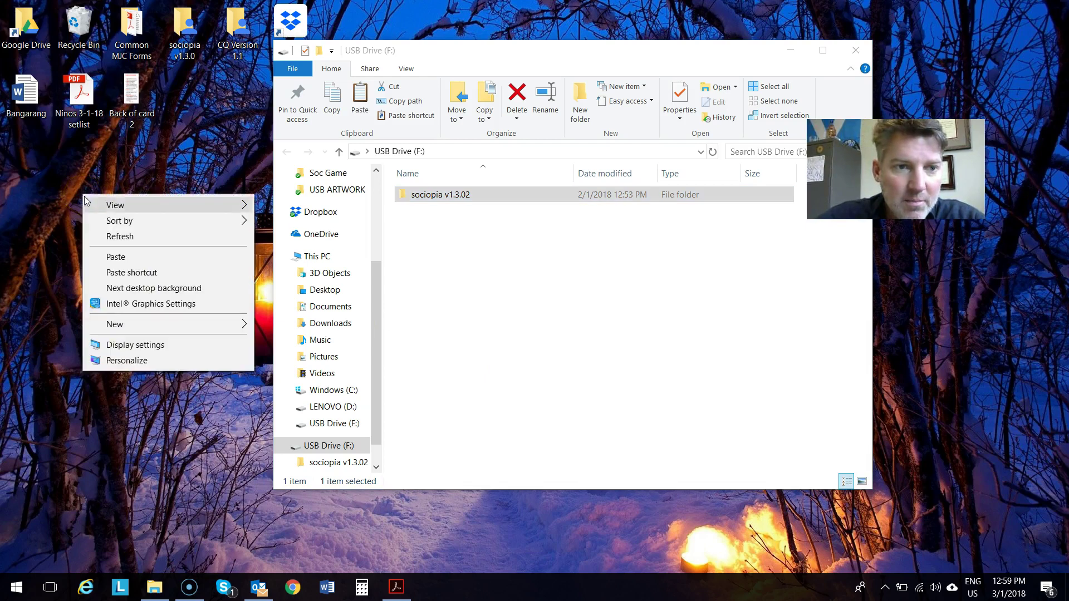
Step: Paste the sociopia v1.3.02 folder onto the desktop and let the copy complete
click(115, 256)
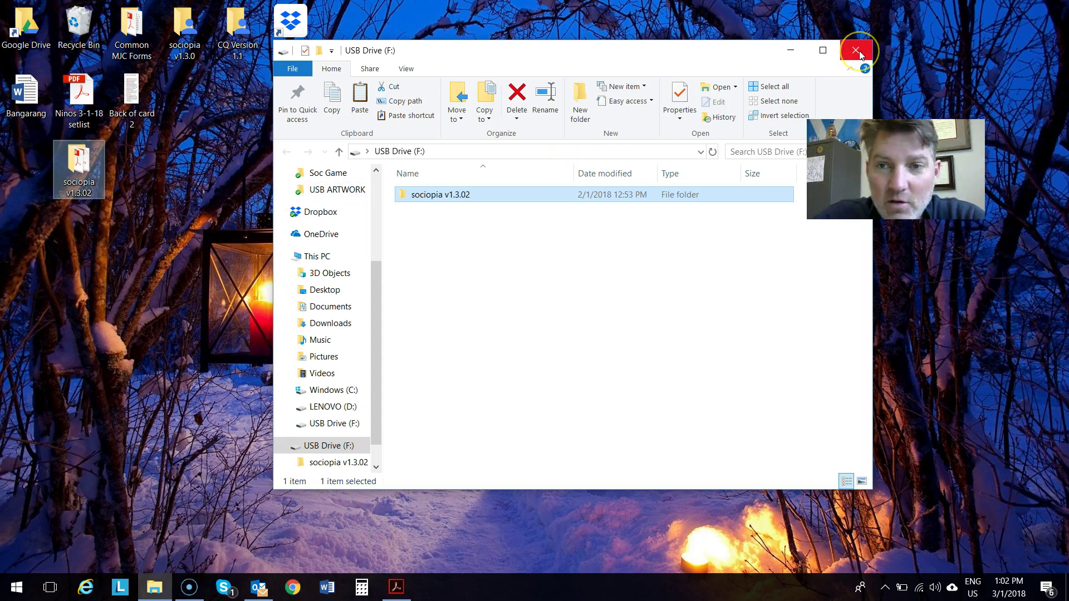
Step: Eject USB Drive (F:) from the navigation pane so it is safe to remove
right_click(334, 452)
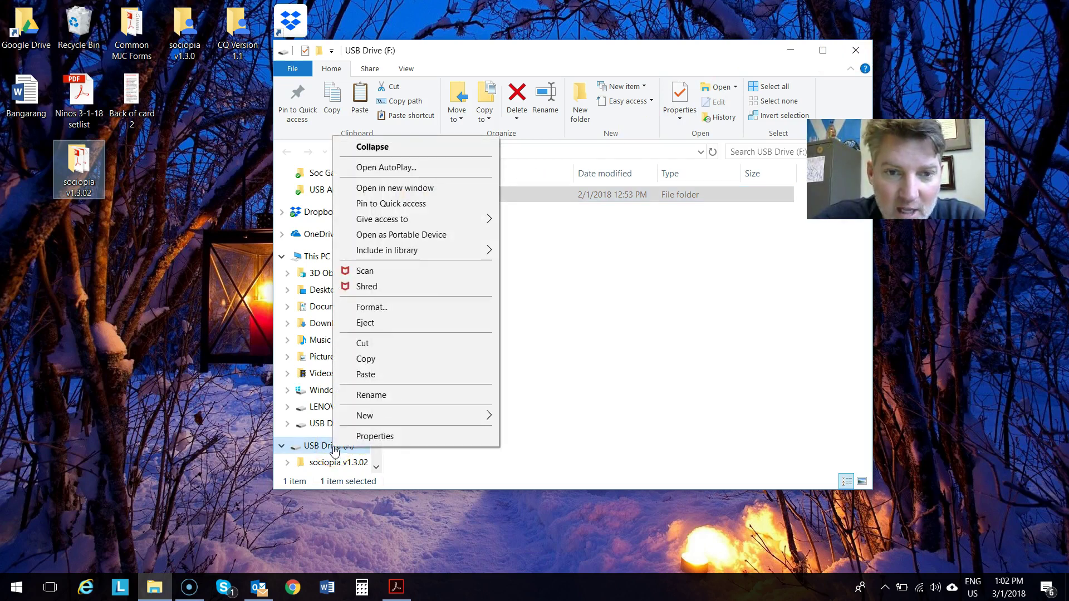
click(399, 324)
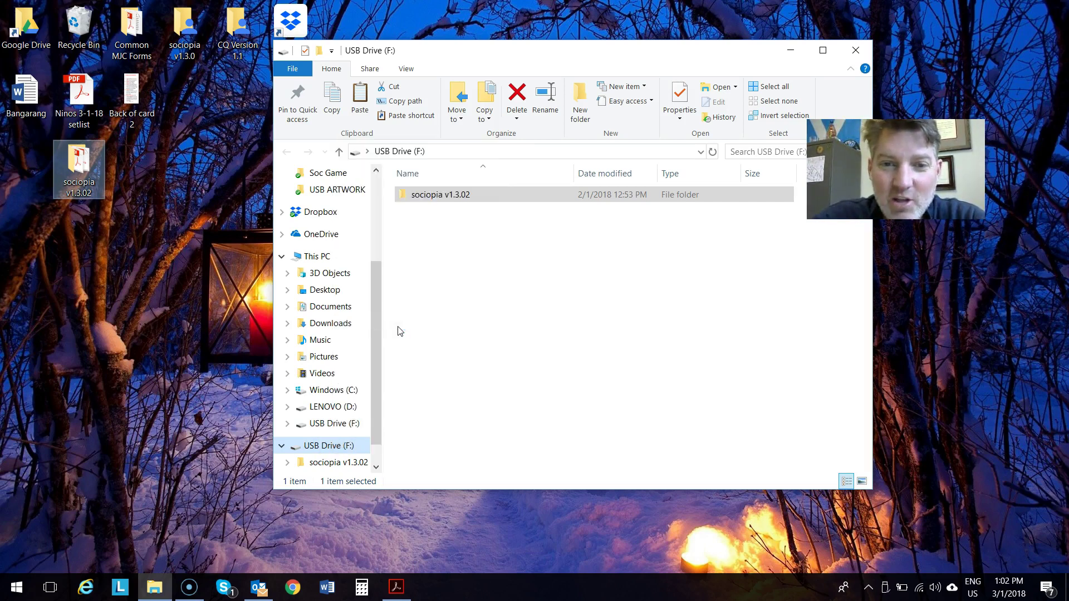
click(501, 357)
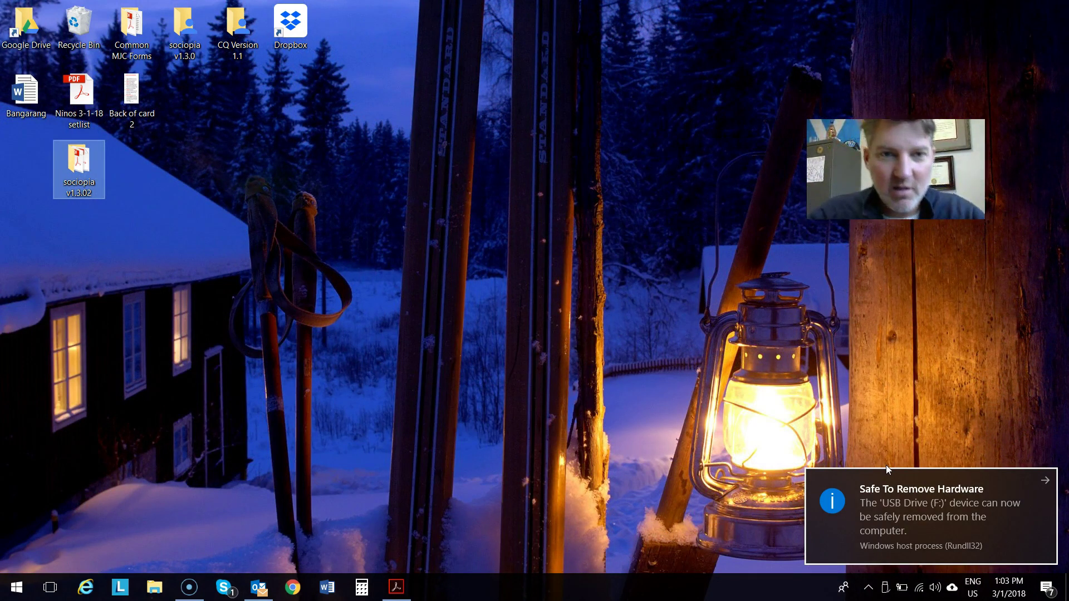
Step: Move the sociopia v1.3.02 desktop icon toward the centre, open it, and select the Sociology 101 Textbook
drag(86, 171, 305, 178)
double_click(305, 178)
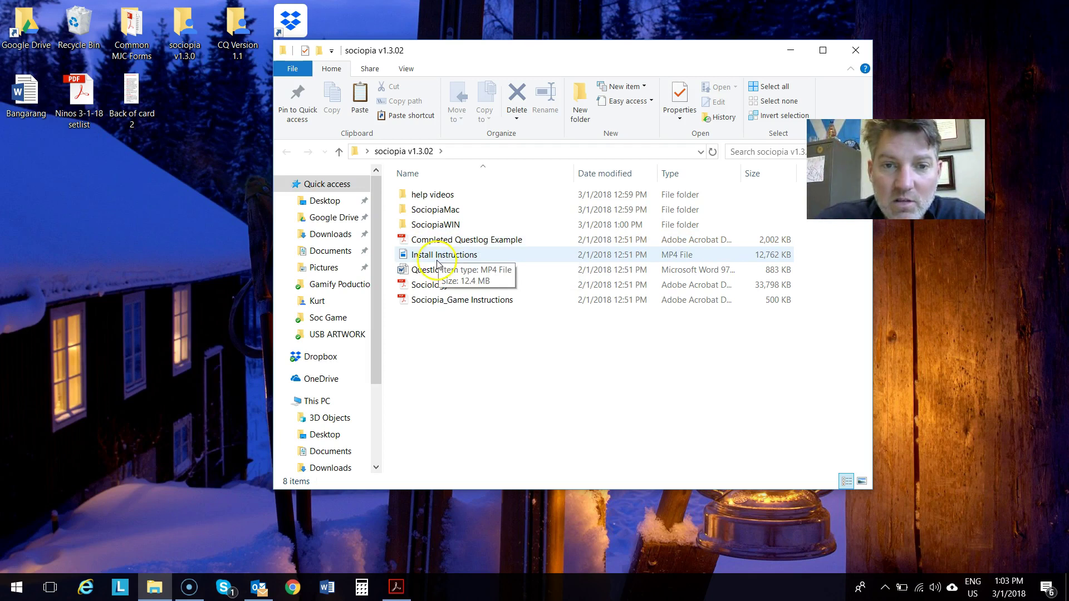
click(432, 290)
click(431, 294)
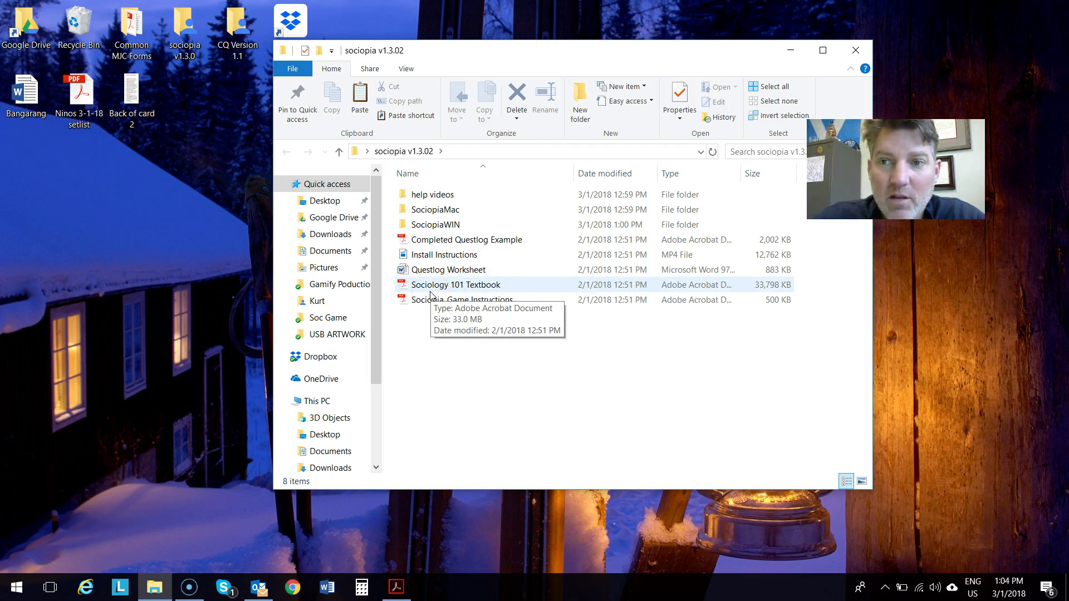
click(431, 290)
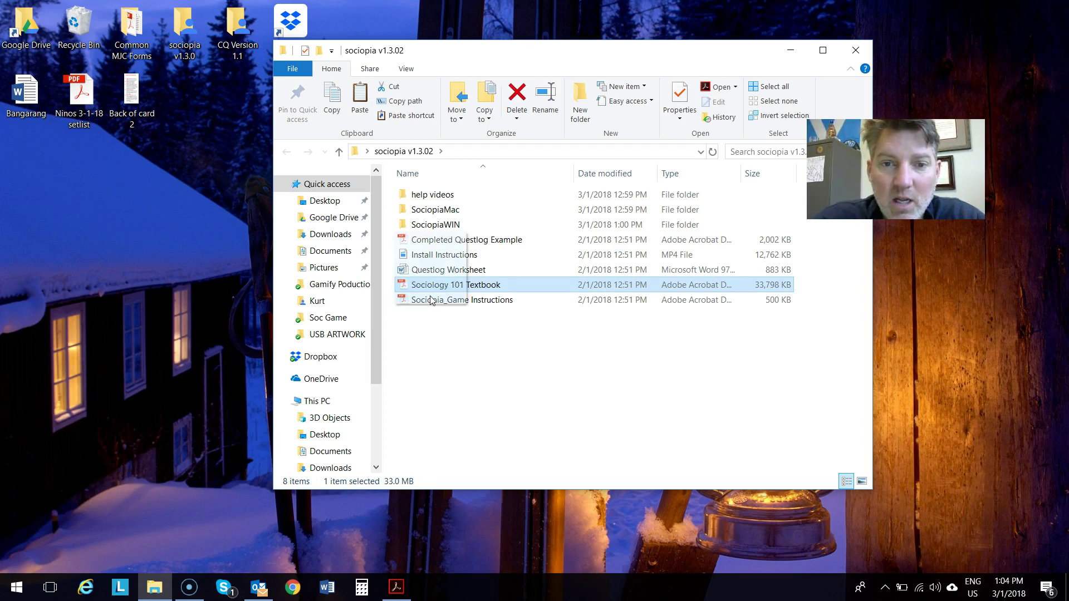
mouse_move(431, 294)
mouse_down()
mouse_move(430, 286)
mouse_move(428, 294)
mouse_up()
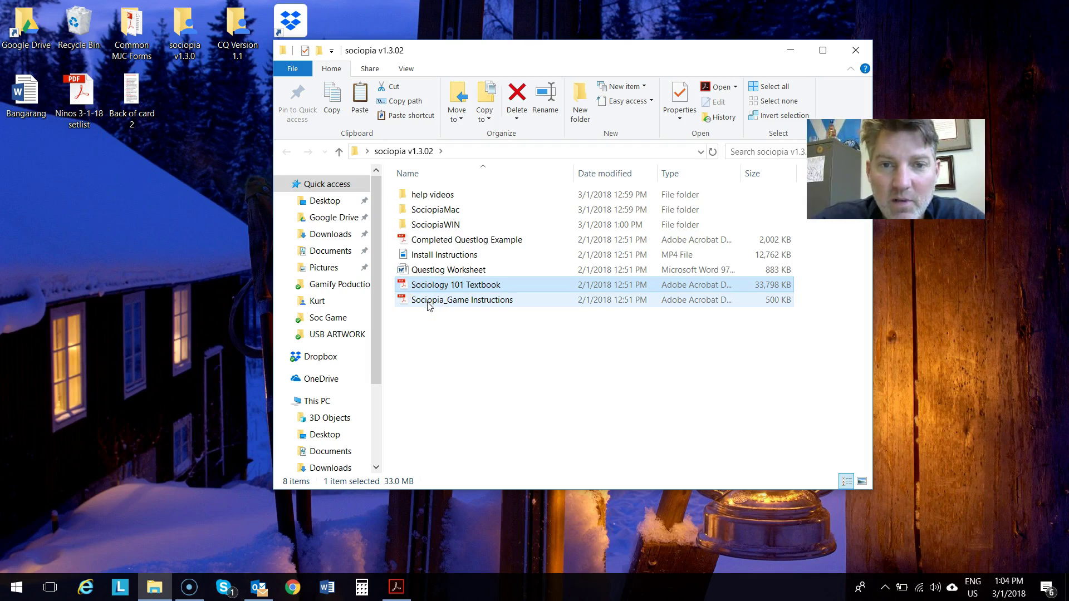
Step: Check that SociopiaWIN contains the Soc Game folder, then return to sociopia v1.3.02
double_click(432, 225)
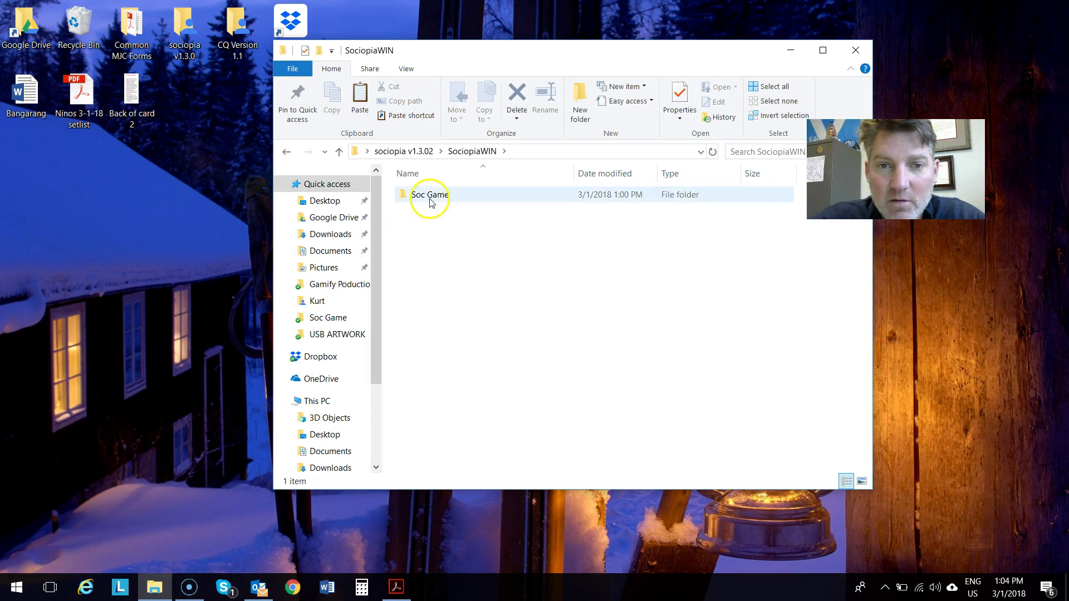
click(286, 153)
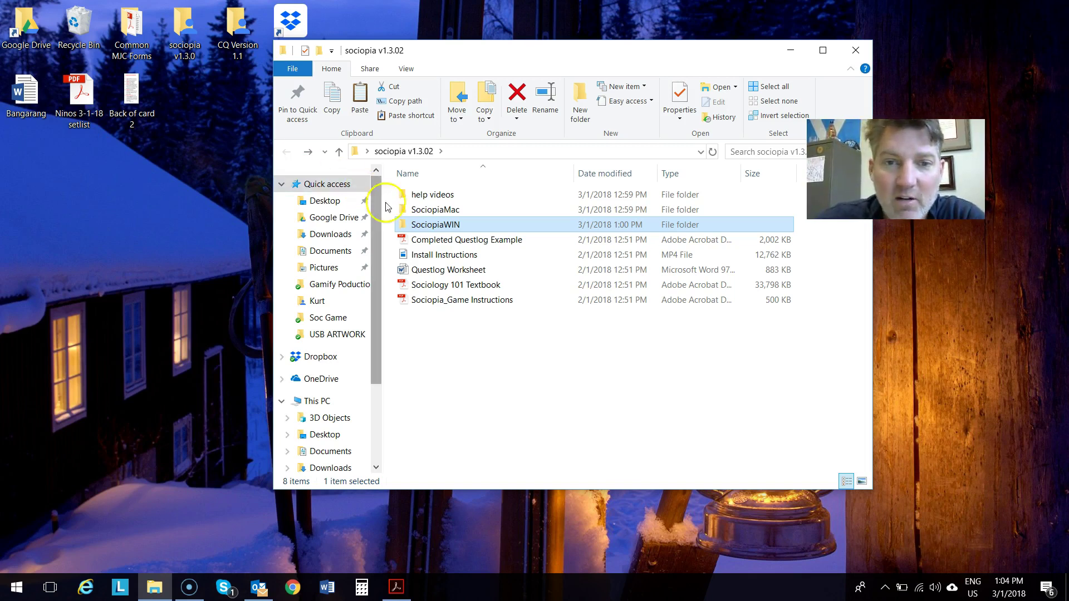
click(419, 231)
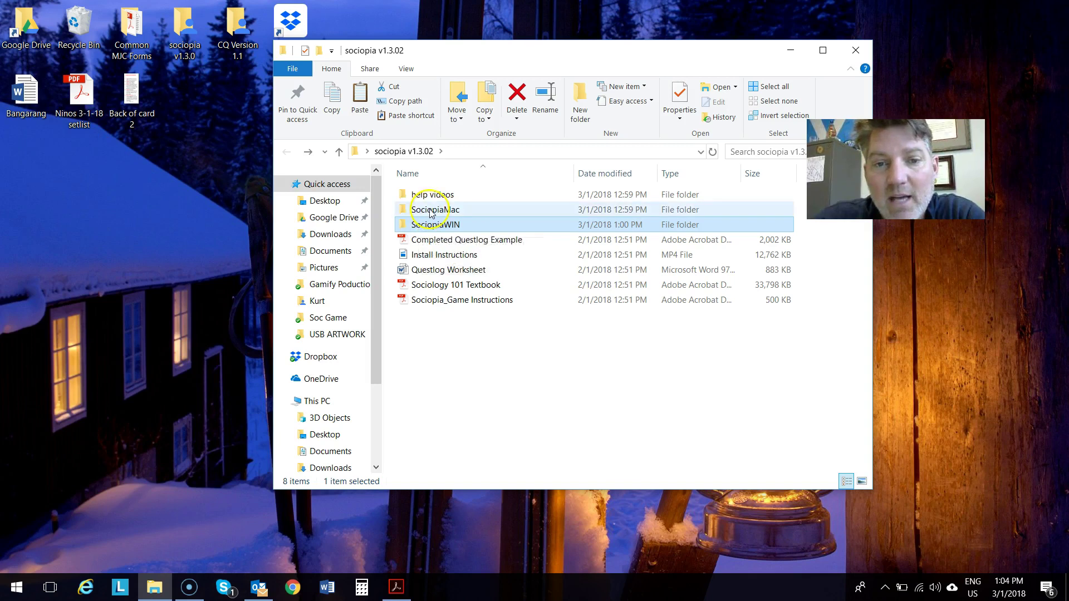
Step: Navigate into SociopiaWIN > Soc Game and select the Game application (44.2 MB)
click(429, 223)
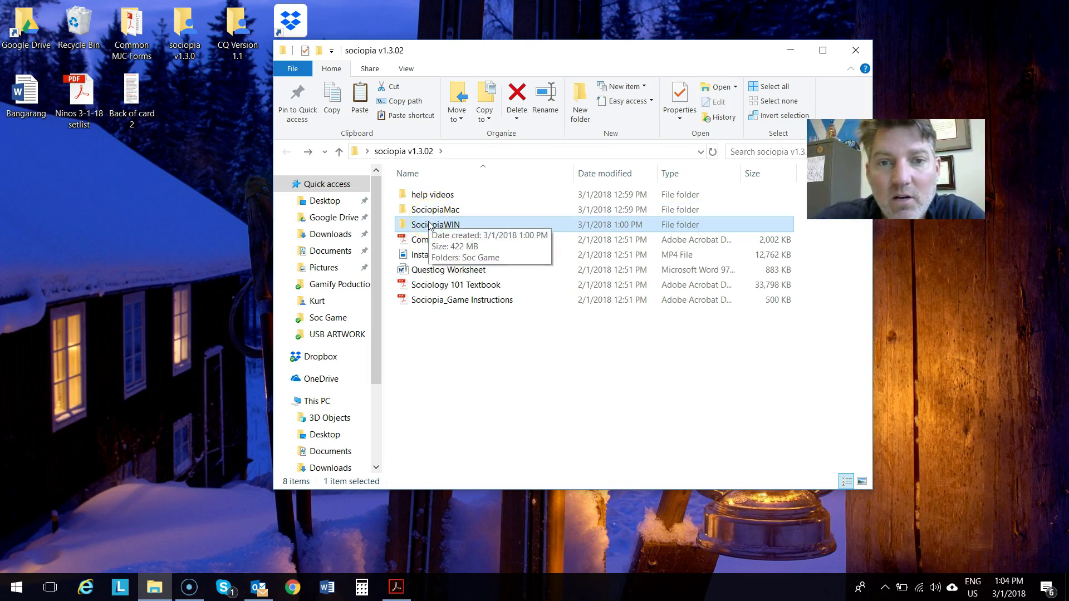
double_click(430, 225)
click(432, 198)
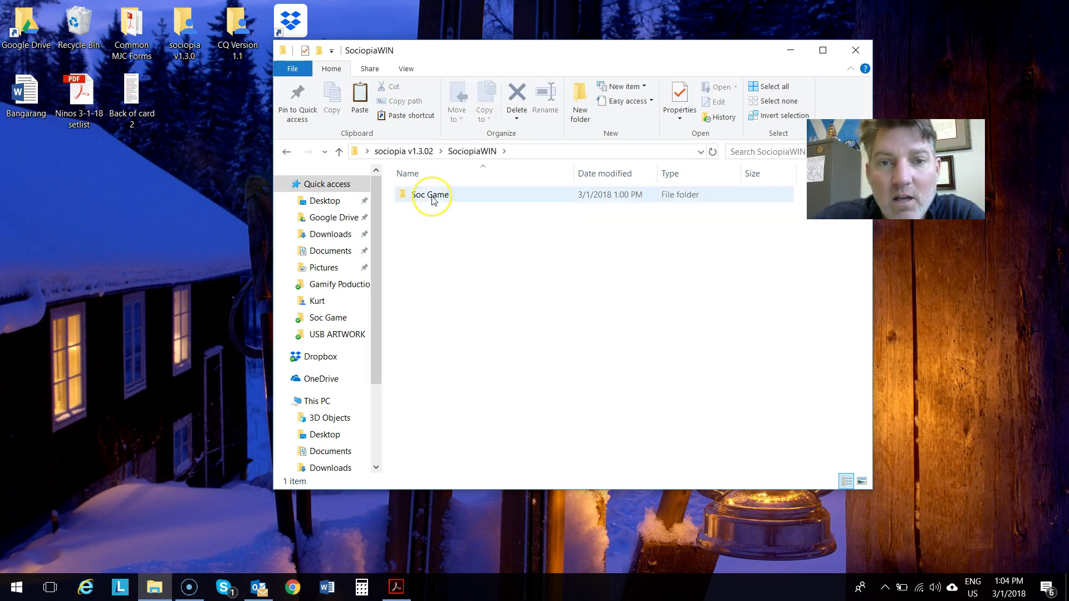
double_click(432, 198)
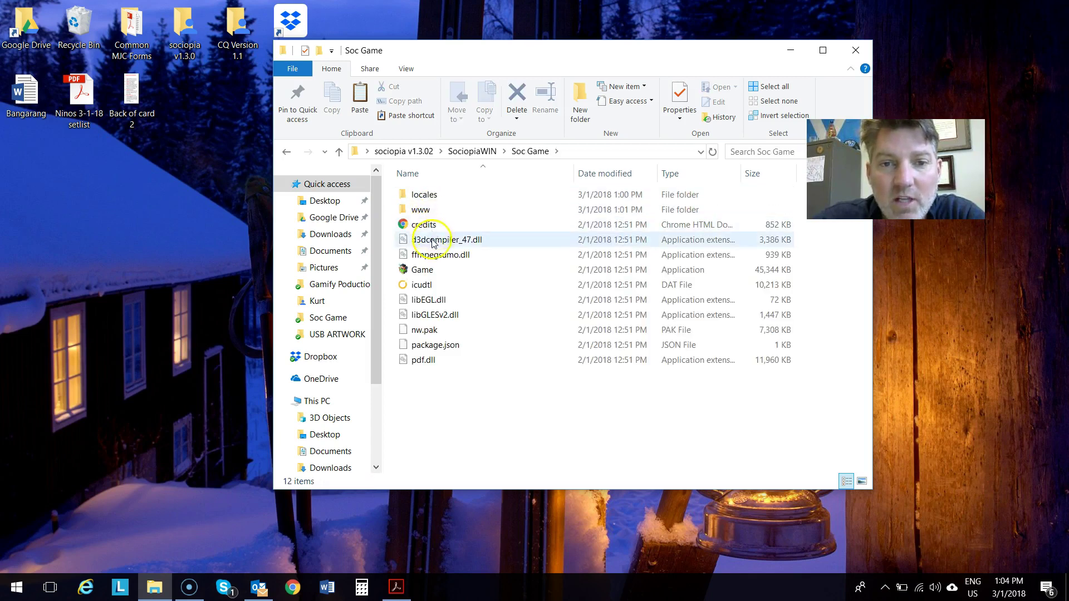
click(429, 272)
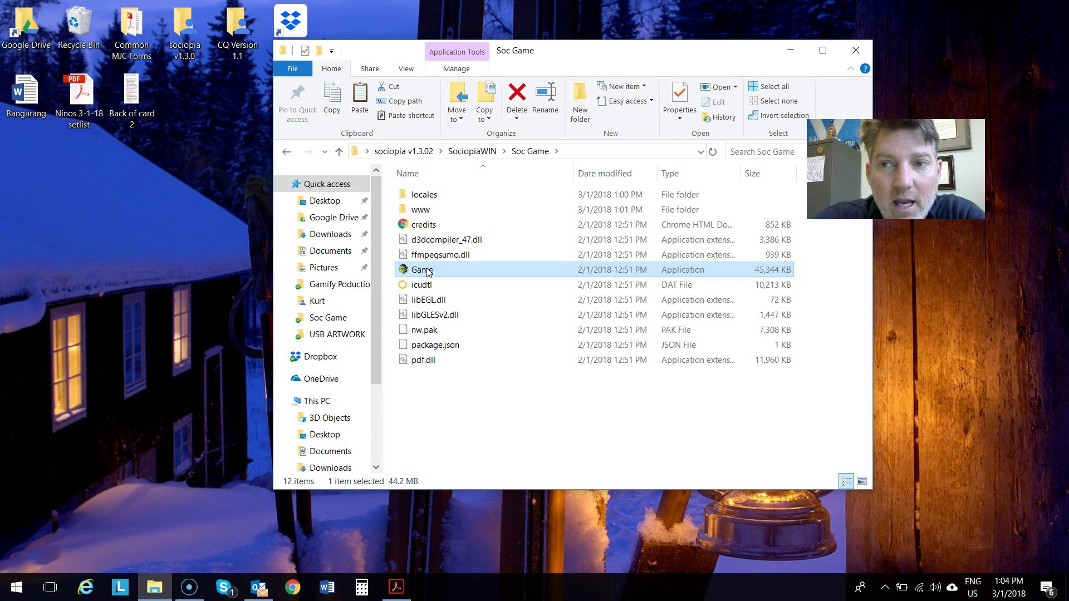
Step: Launch the Game application and choose New Game to reach the student name registration prompt
double_click(427, 269)
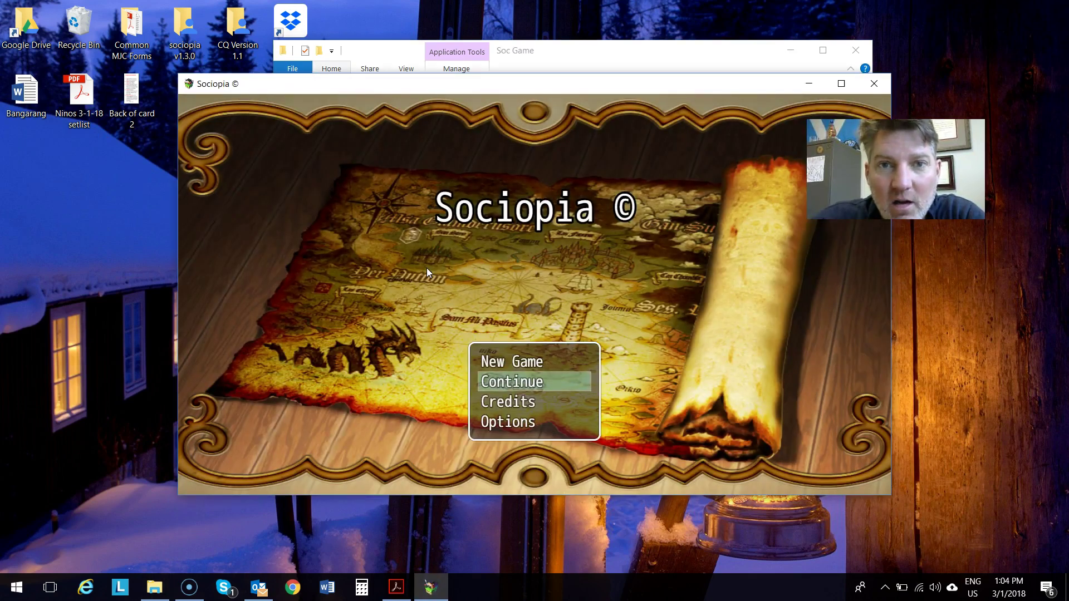
click(512, 384)
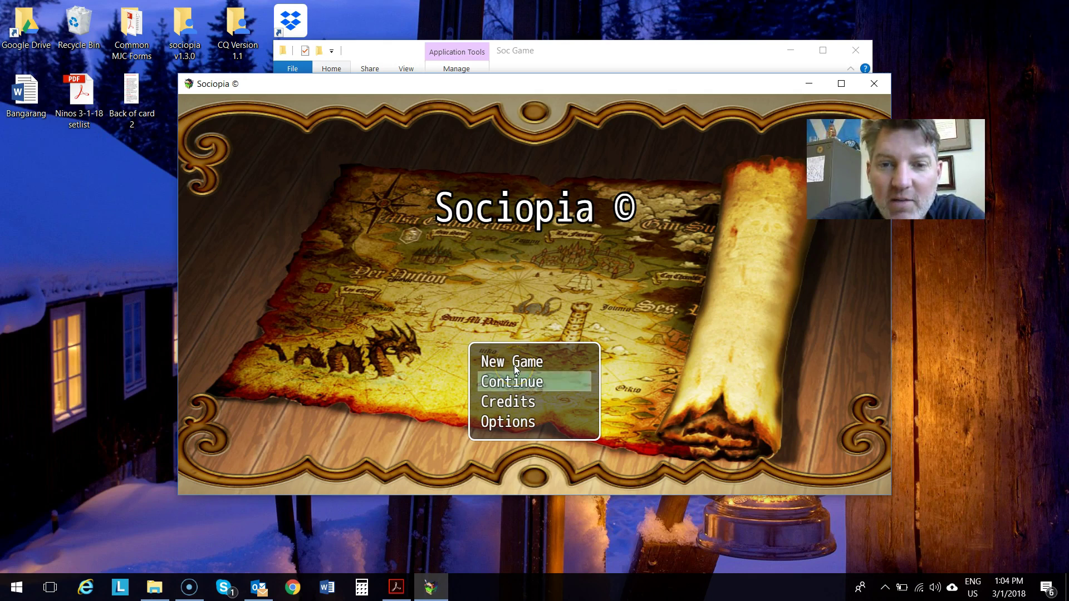
click(513, 365)
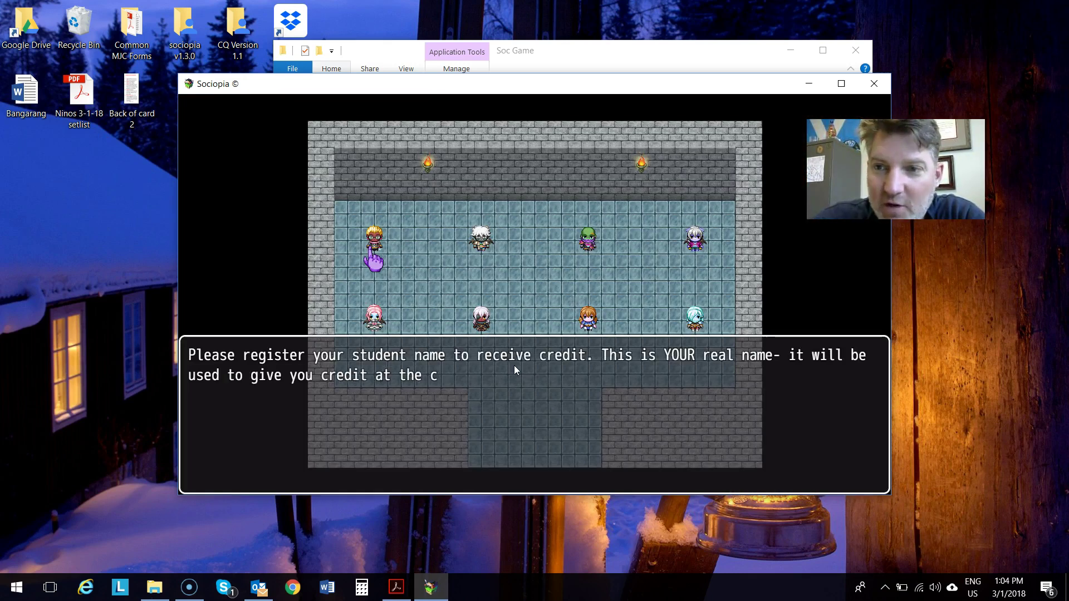
Step: Close the game and Soc Game window, then reopen sociopia v1.3.02 > SociopiaWIN > Soc Game from the desktop
click(883, 91)
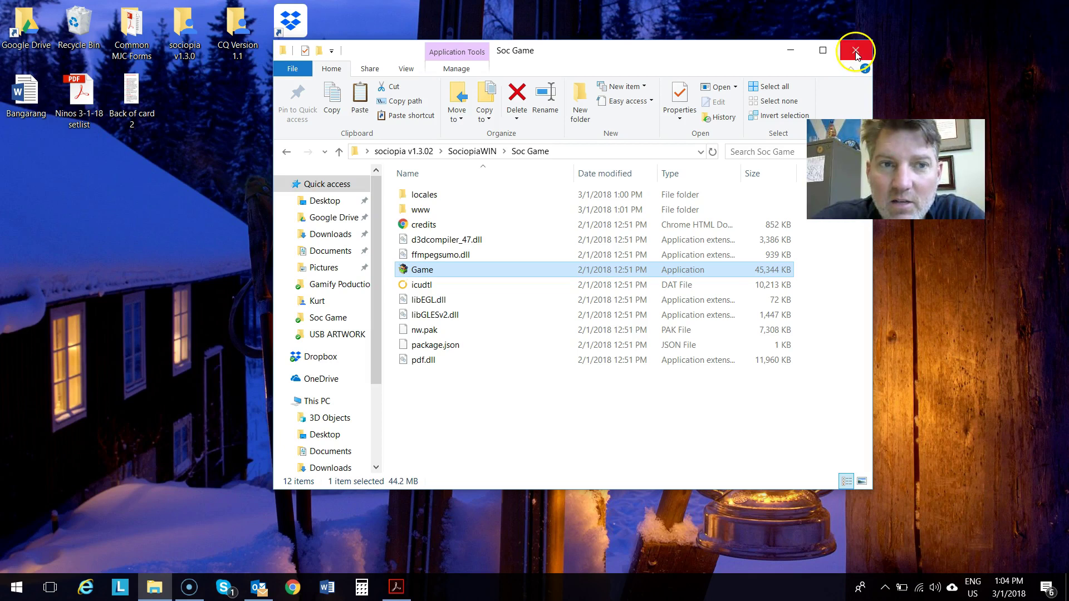
click(855, 52)
double_click(290, 162)
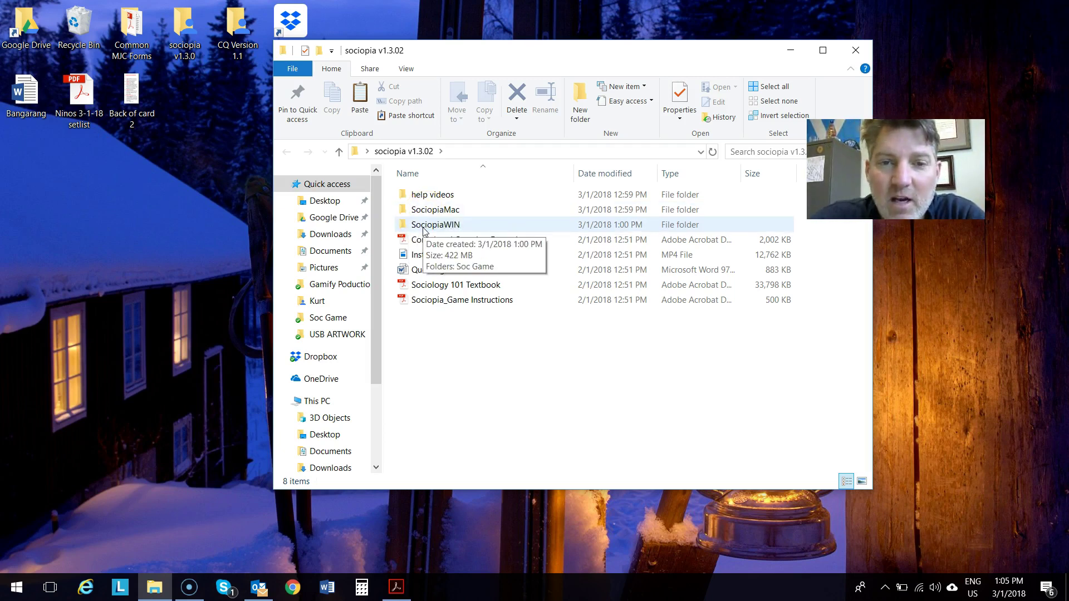
double_click(423, 225)
click(428, 197)
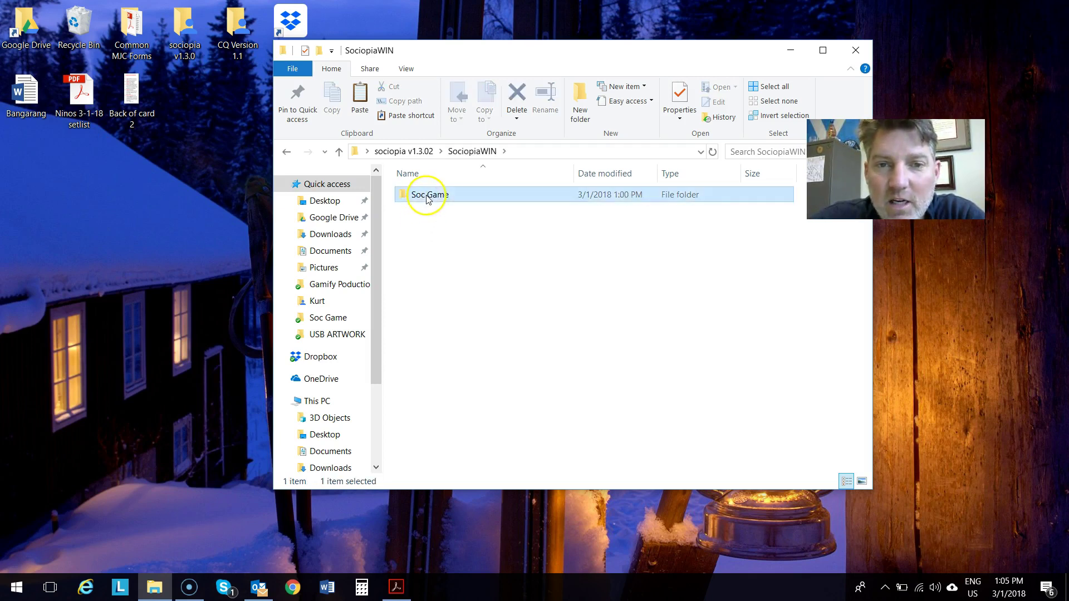
double_click(428, 198)
Step: Relaunch the Game application, then close both the game and the File Explorer window
double_click(422, 269)
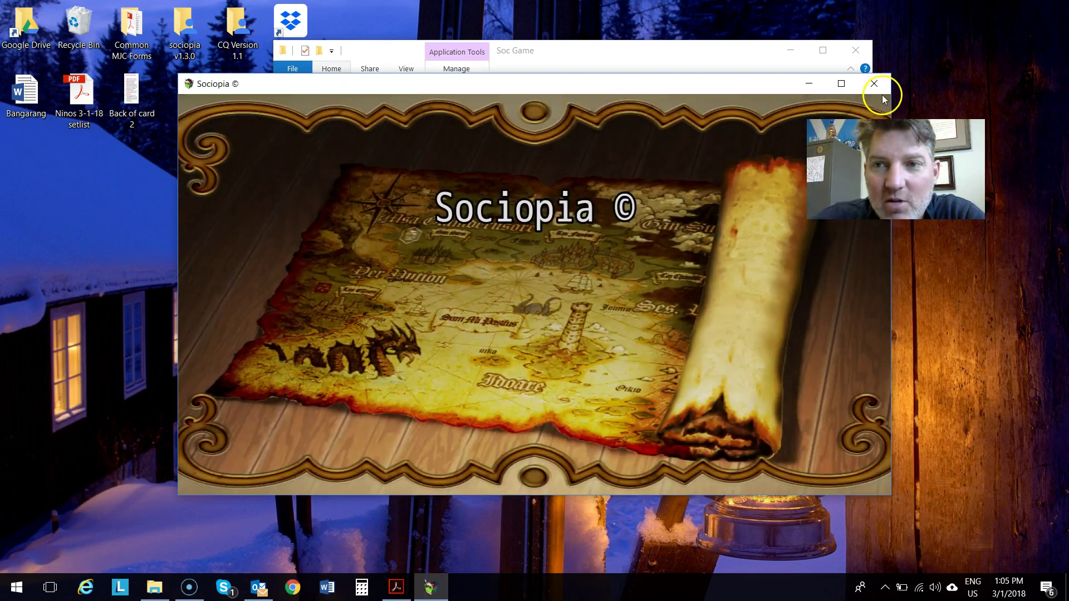
click(883, 86)
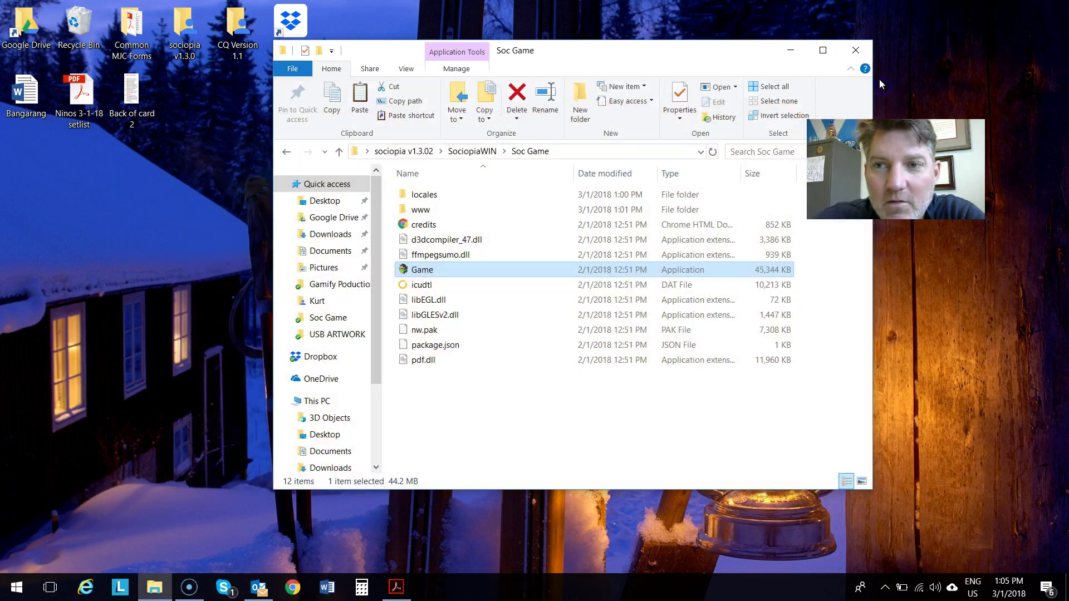
click(856, 50)
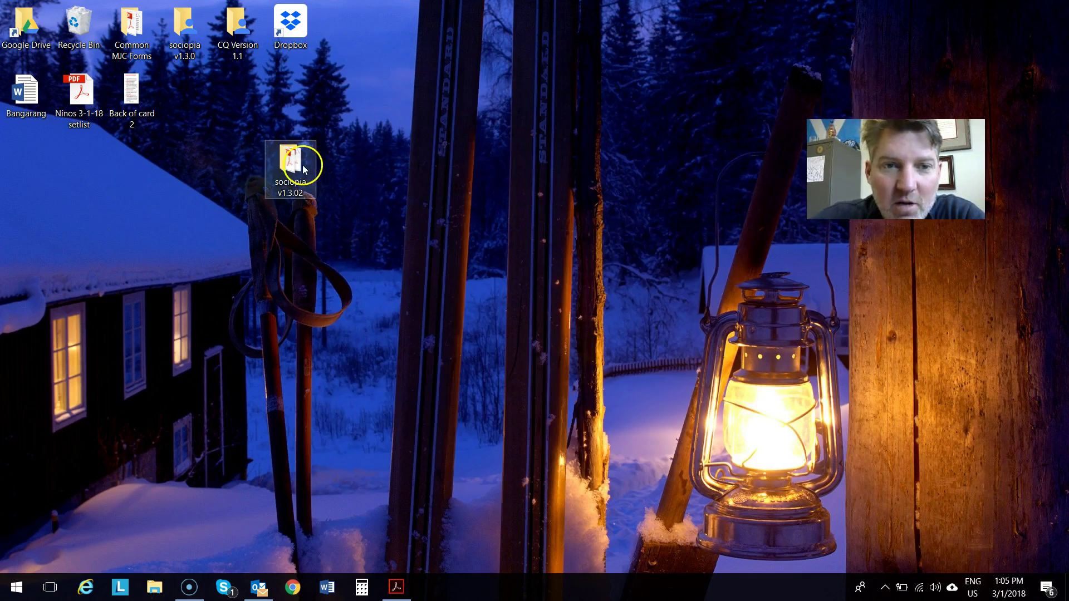
Step: Drag the sociopia v1.3.02 desktop icon beside Back of card 2 and open it to view its 8 items
drag(302, 165, 232, 103)
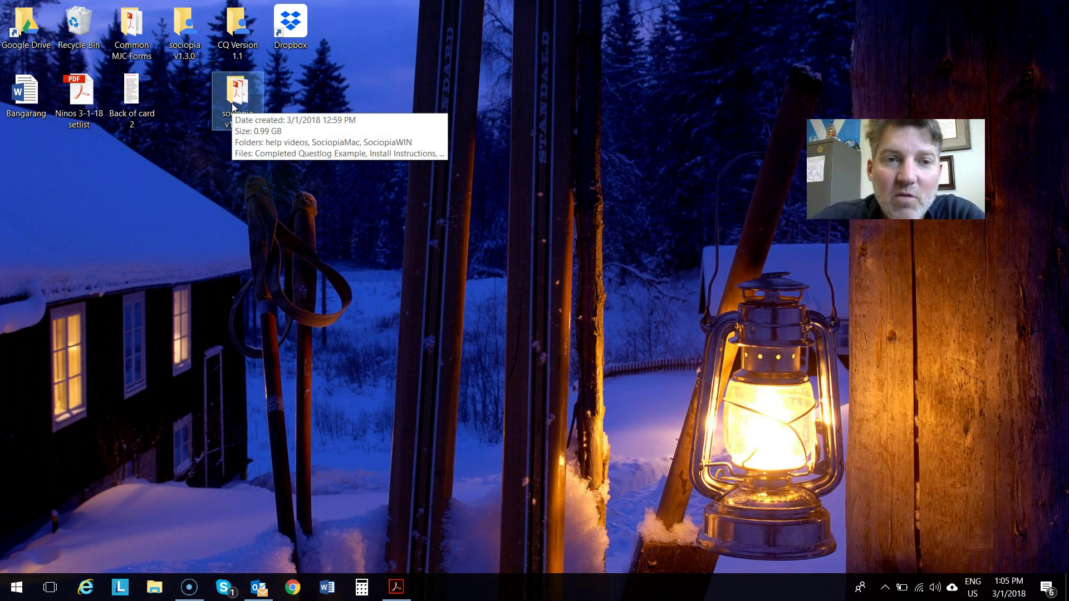
double_click(232, 104)
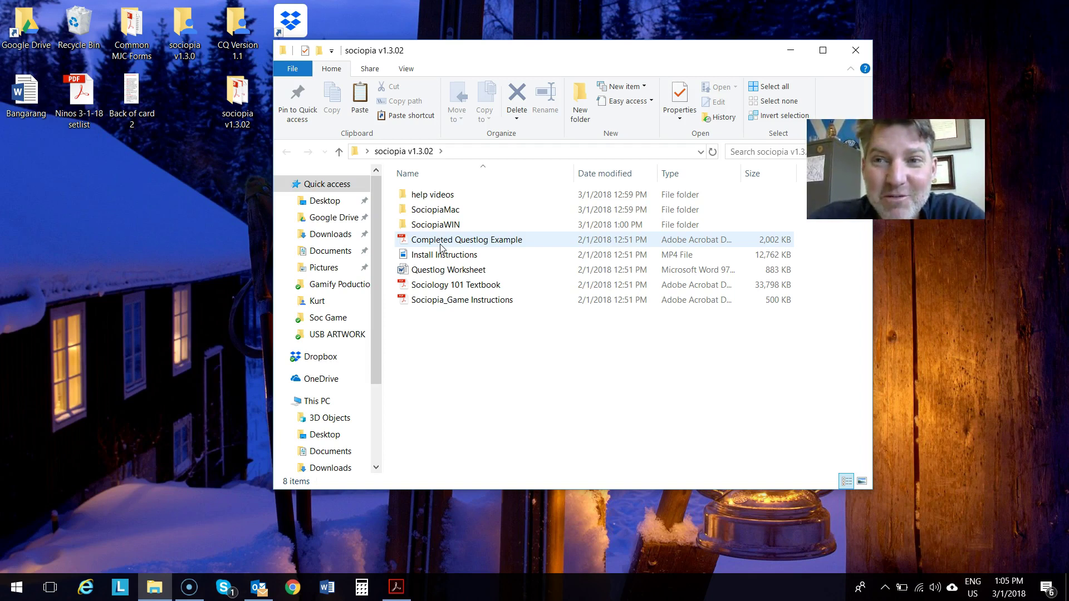
click(116, 369)
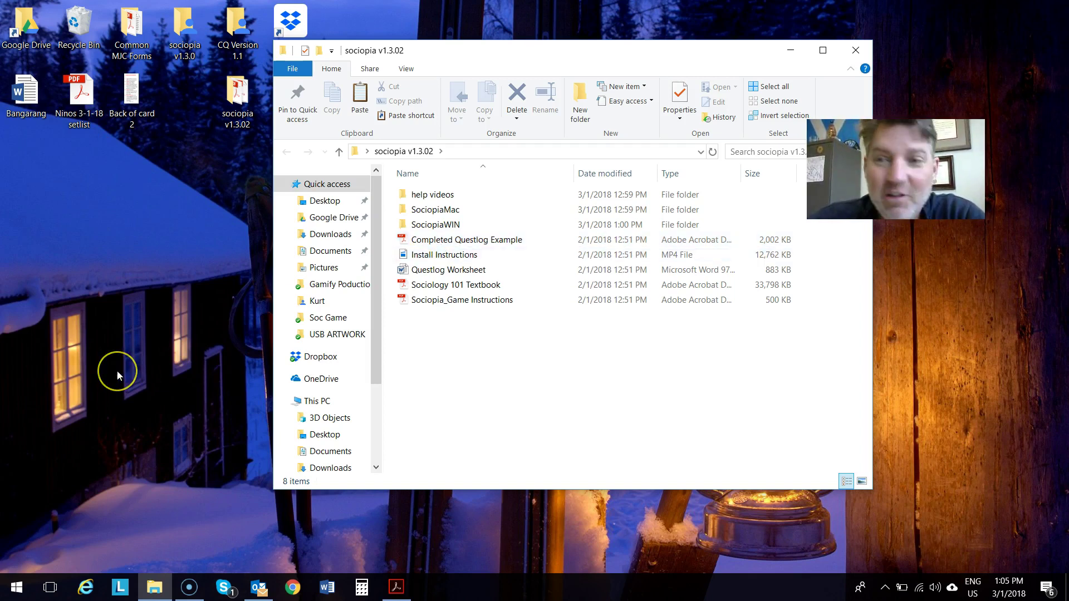